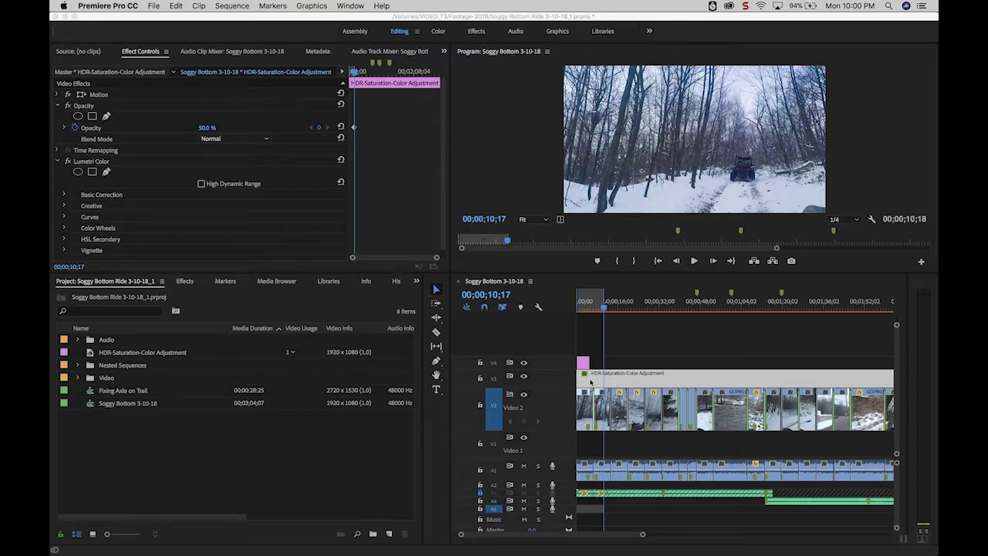
Compare the colour adjustment layer off and on, then play the sequence to about 00;00;12;22.
left_click(524, 381)
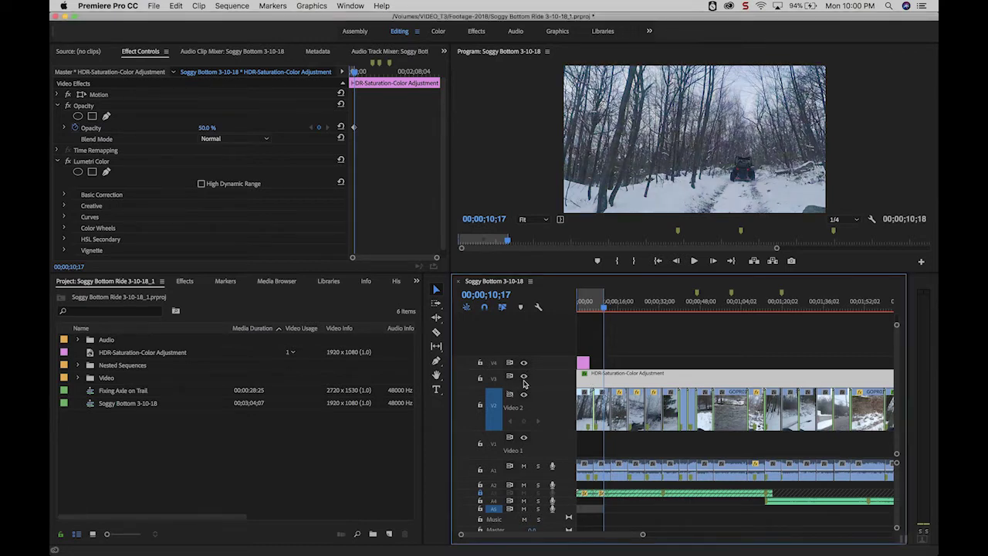
left_click(524, 376)
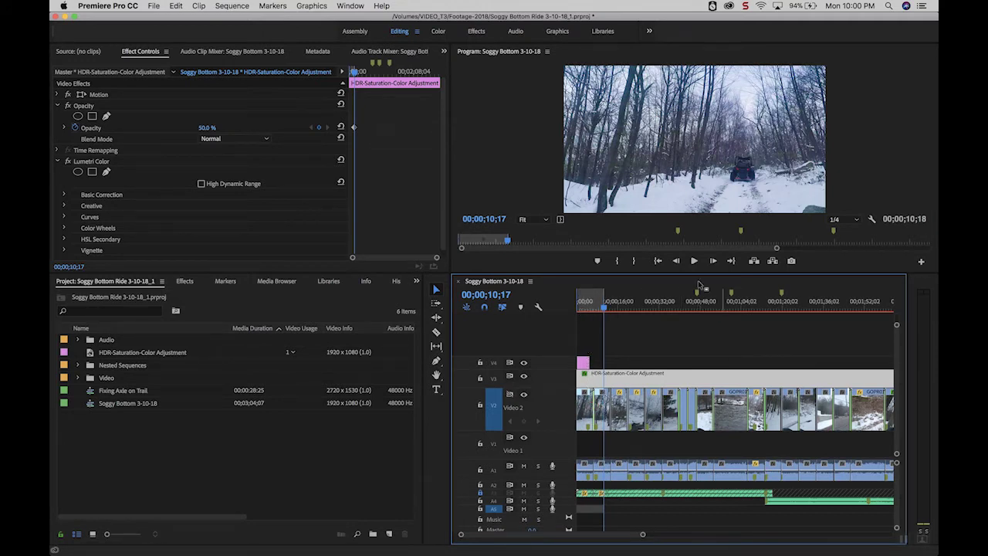
left_click(658, 261)
left_click(693, 261)
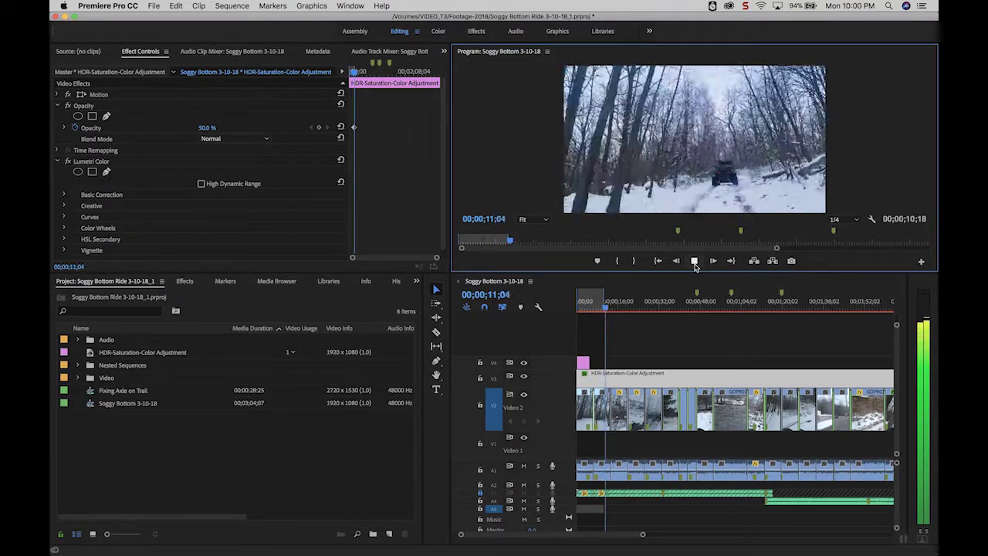
left_click(695, 261)
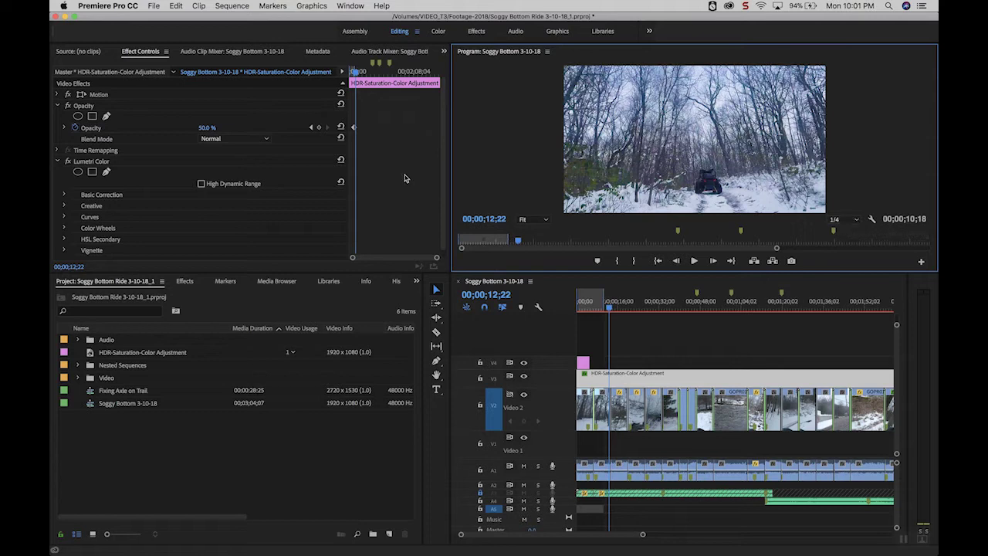
Queue an H.264 YouTube 1080p HD export named Soggy Bottom 3-10-18_2.mp4 to the Desktop.
key("super+m")
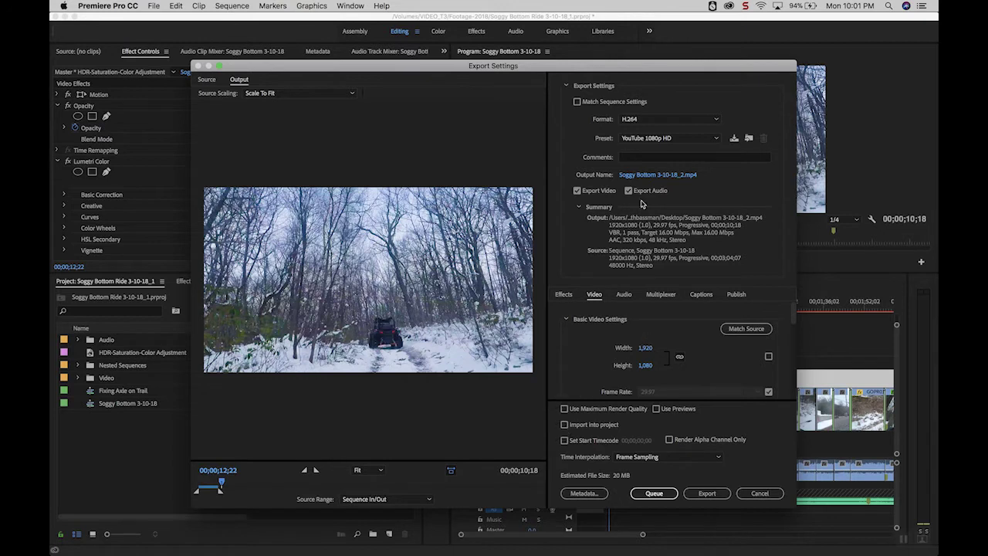
left_click(650, 176)
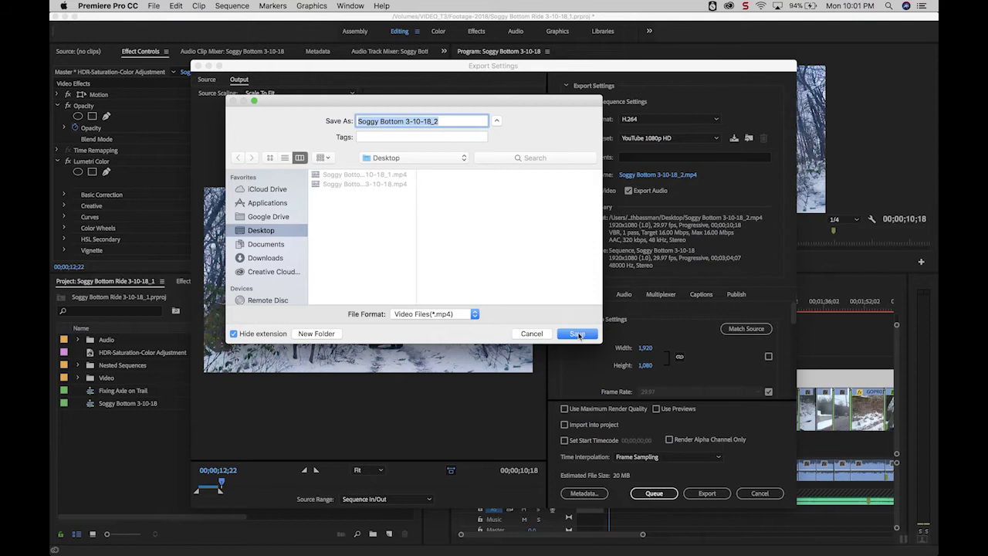
left_click(580, 337)
left_click(654, 493)
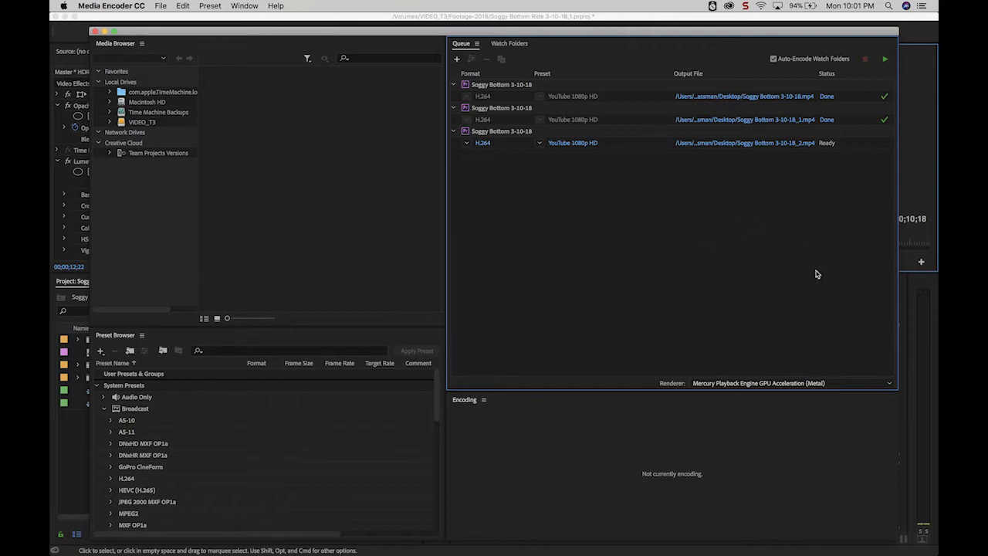
left_click(812, 386)
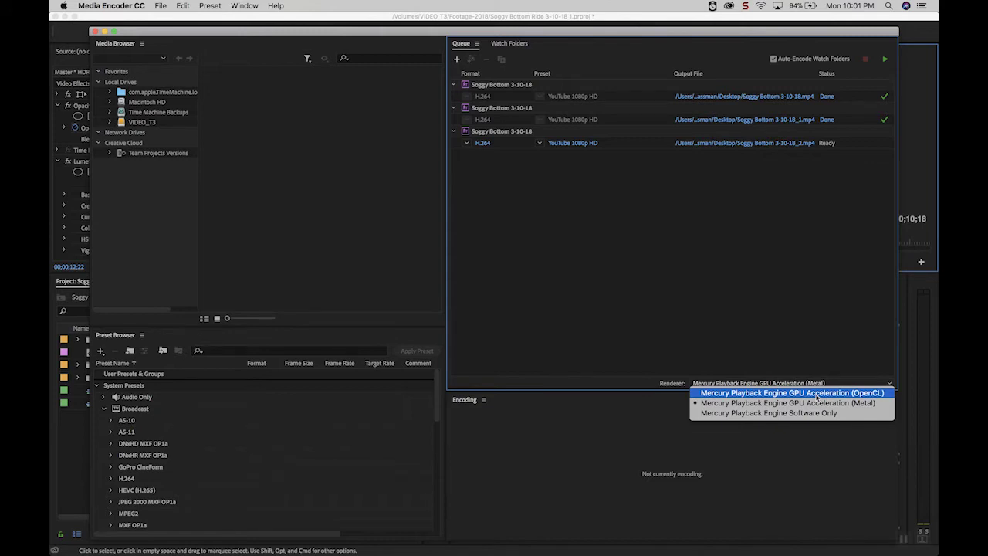
left_click(816, 395)
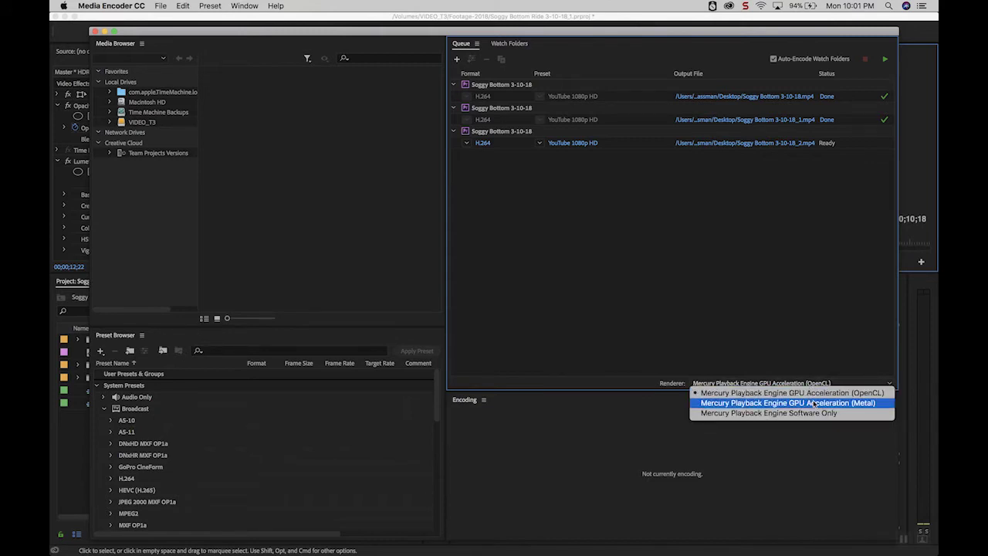
left_click(803, 402)
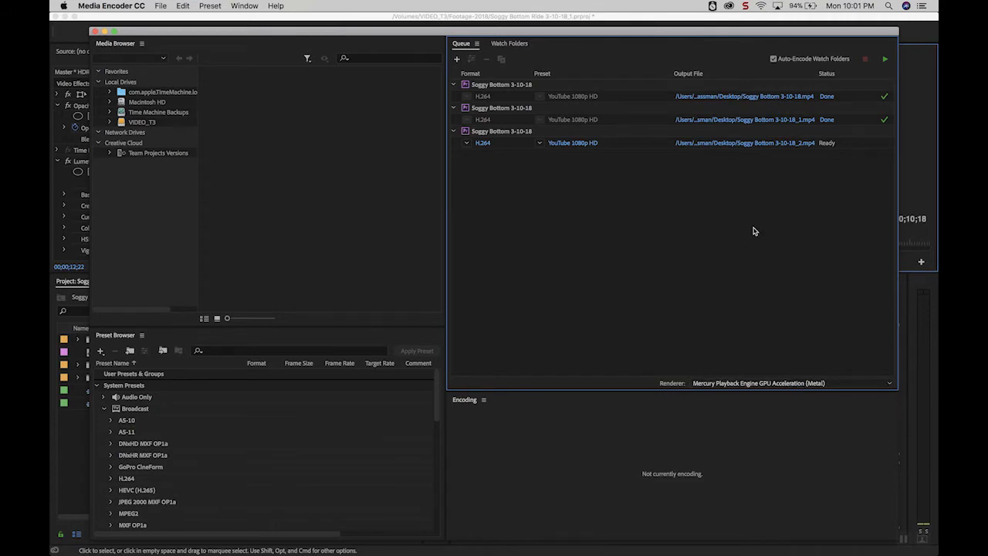
Start the Media Encoder queue and encode Soggy Bottom 3-10-18_2.mp4 until it reads Done.
left_click(885, 60)
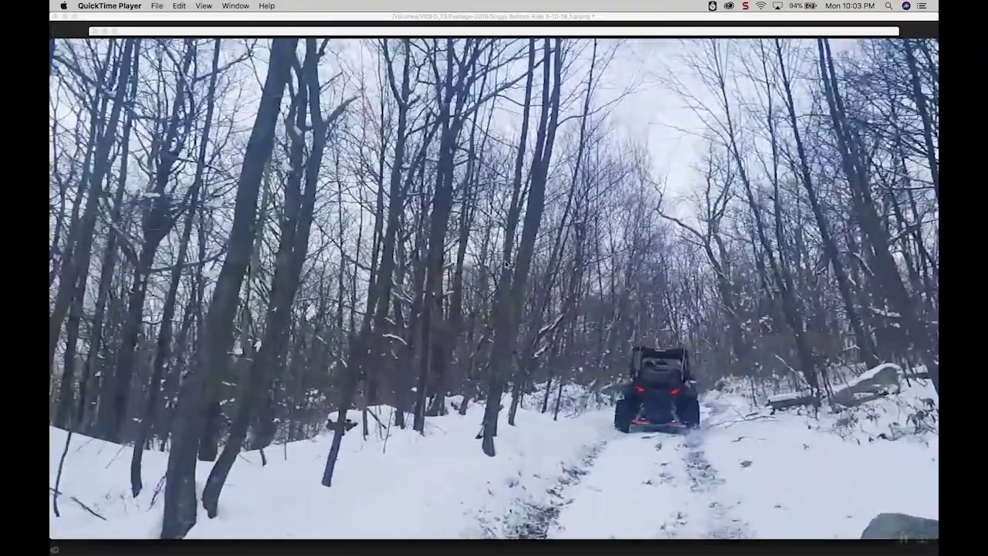
mouse_move(494, 293)
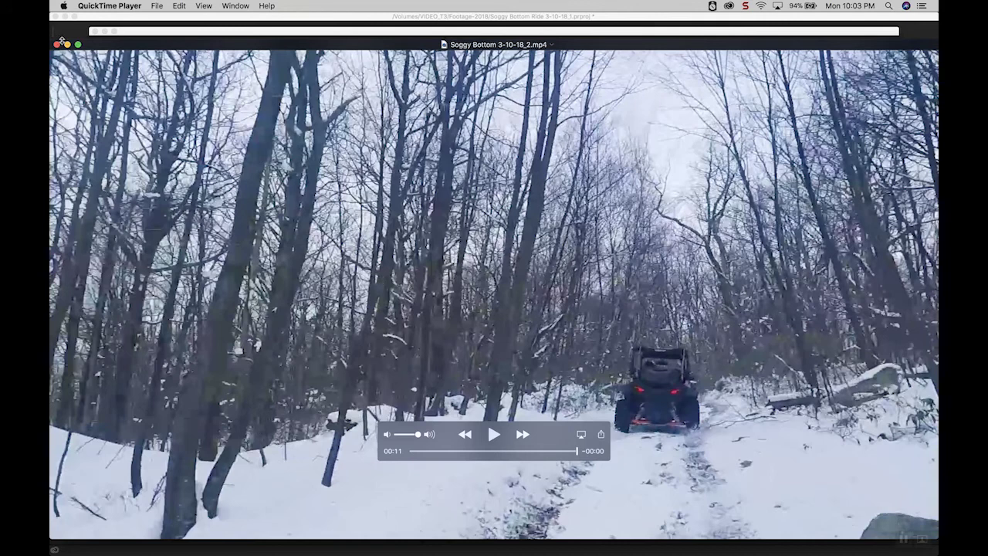
Close the exported Soggy Bottom 3-10-18_2.mp4 in QuickTime Player after watching it.
left_click(55, 45)
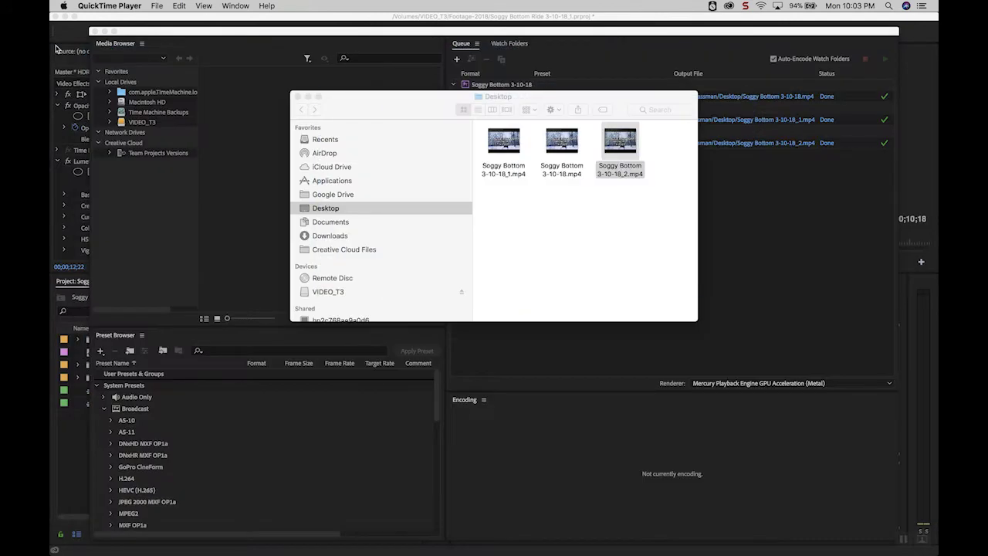
Close the Finder Desktop window listing the three exported Soggy Bottom MP4 files.
left_click(298, 97)
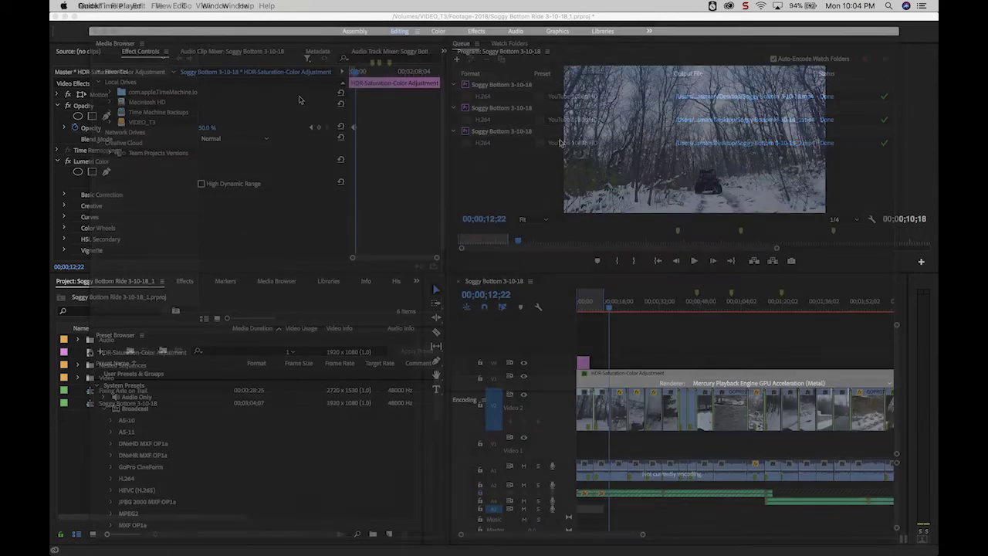